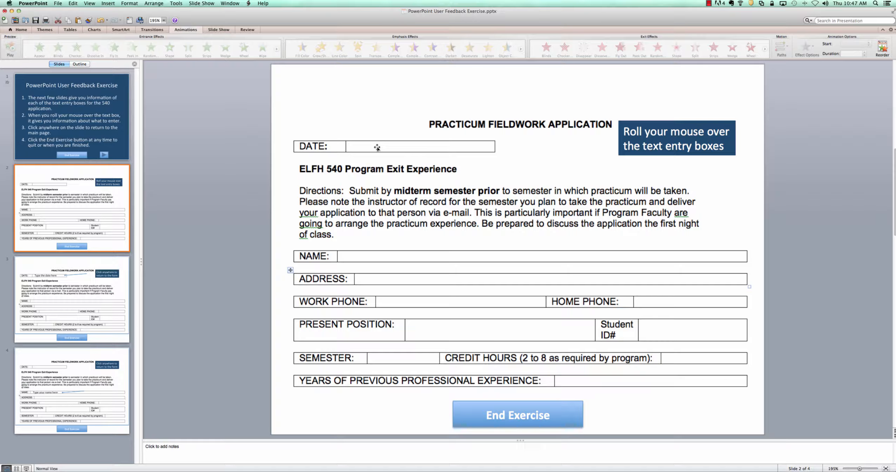
Give the DATE entry box on slide 2 a mouse-over hyperlink to Slide 3
{"action": "left_click", "coordinate": [376, 147]}
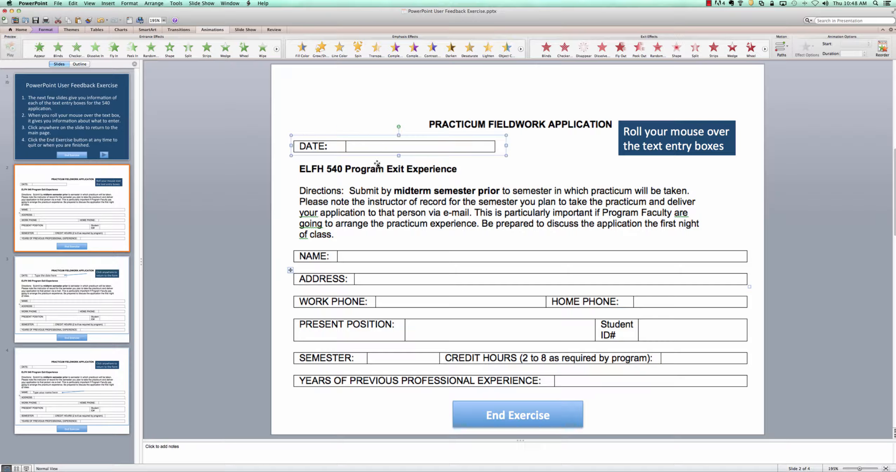
{"action": "right_click", "coordinate": [373, 141]}
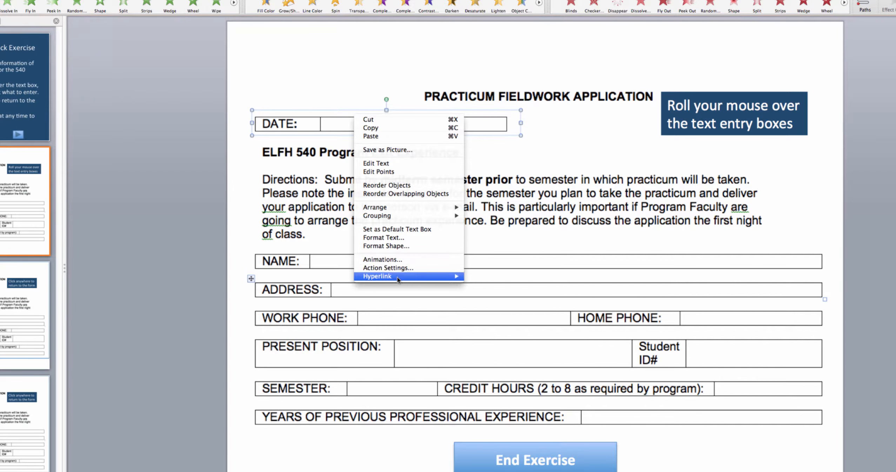
{"action": "mouse_move", "coordinate": [399, 279]}
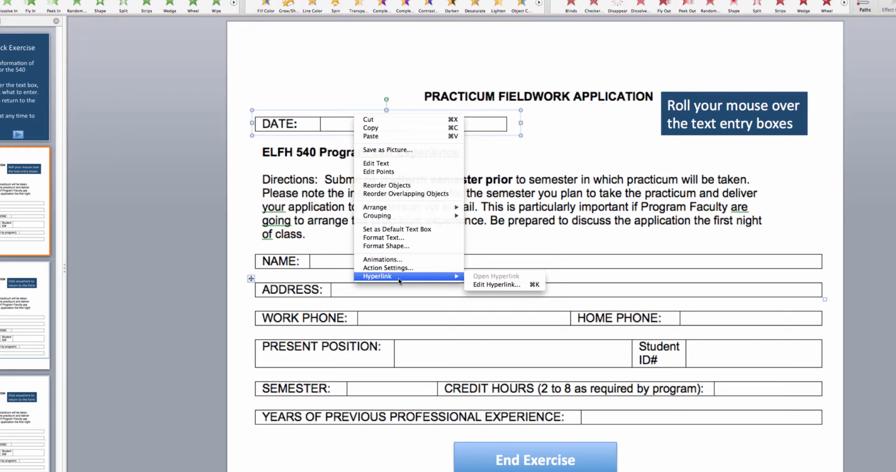
{"action": "left_click", "coordinate": [479, 285]}
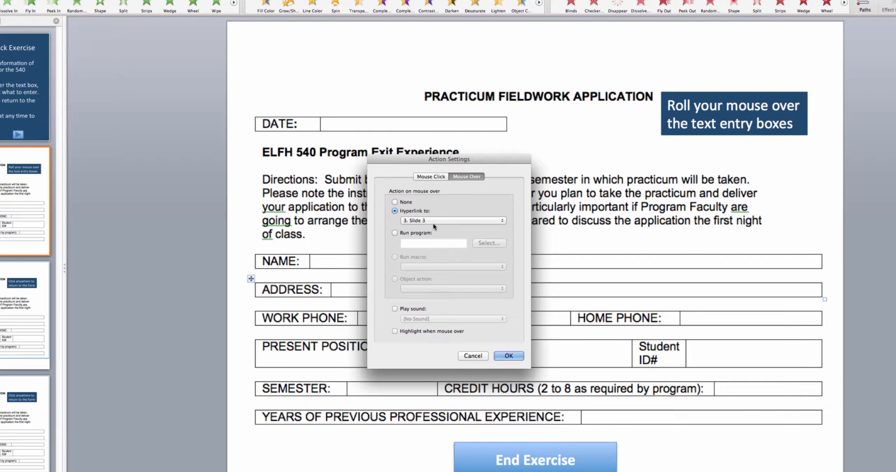
{"action": "left_click", "coordinate": [504, 221]}
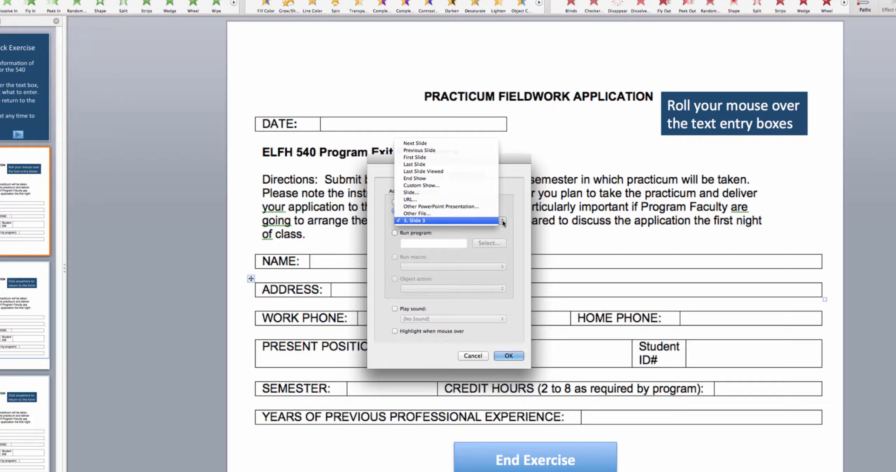
{"action": "left_click", "coordinate": [413, 193]}
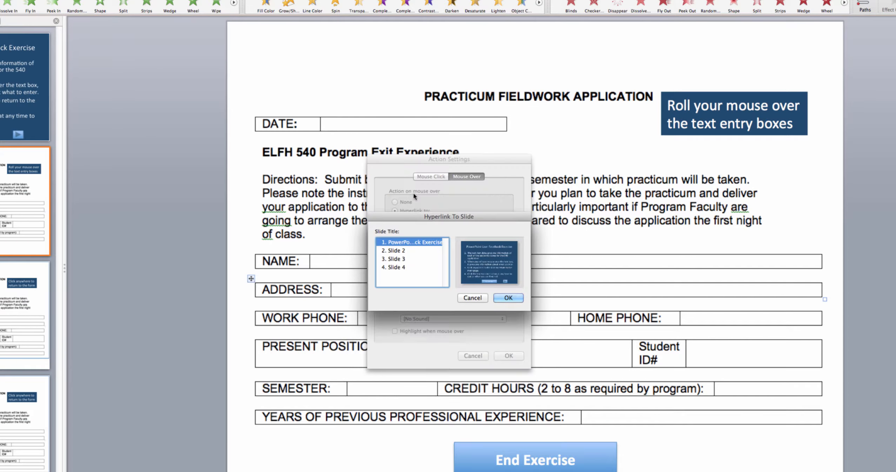
{"action": "left_click", "coordinate": [396, 259]}
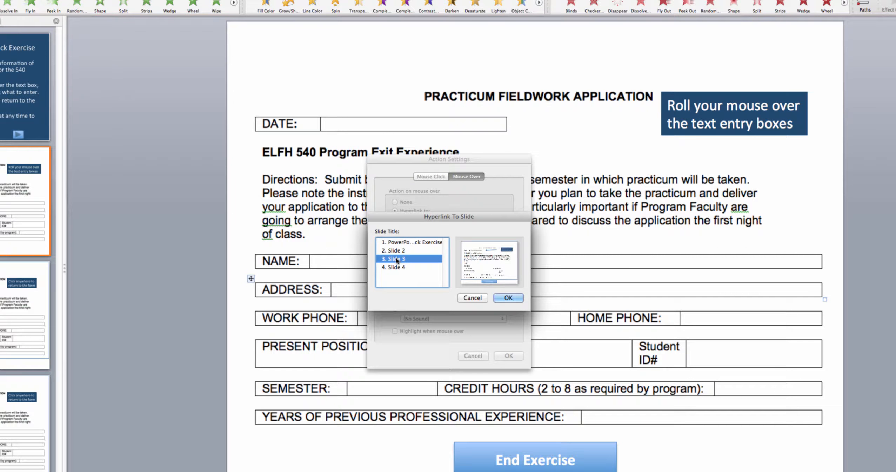
{"action": "left_click", "coordinate": [508, 297]}
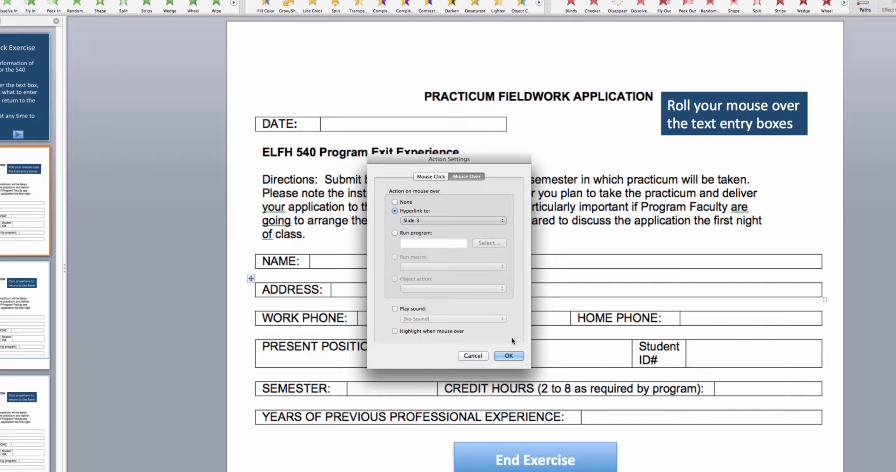
{"action": "left_click", "coordinate": [509, 356]}
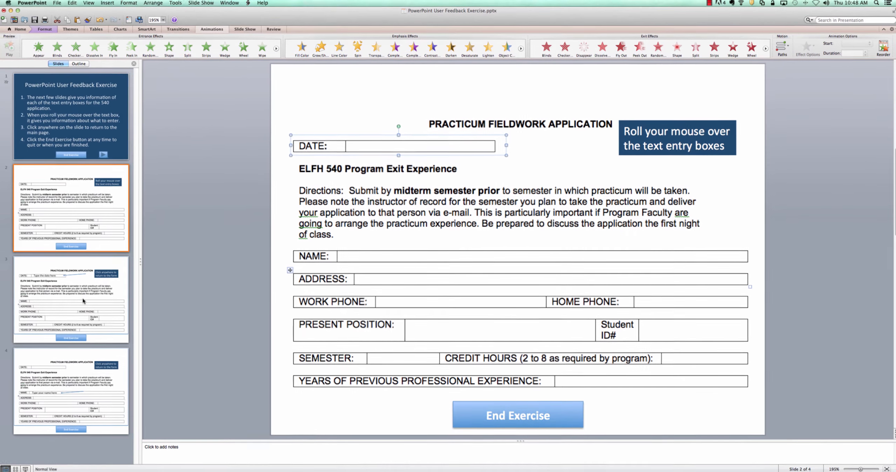
{"action": "left_click", "coordinate": [82, 297]}
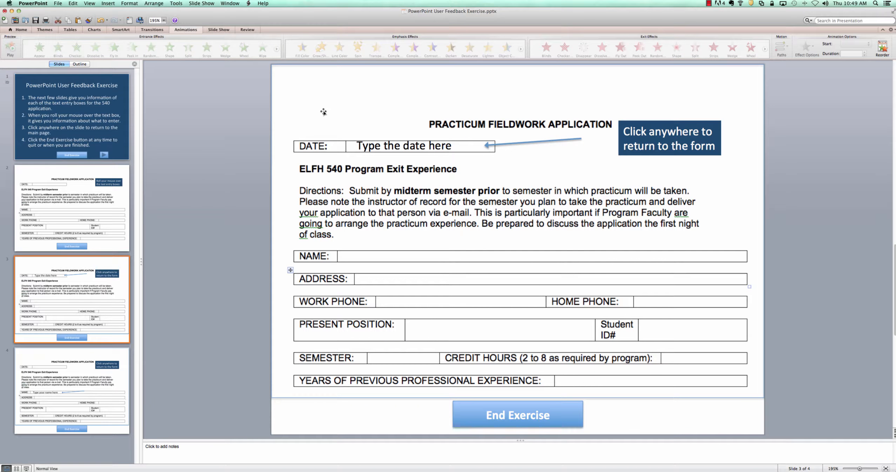
{"action": "left_click", "coordinate": [325, 78]}
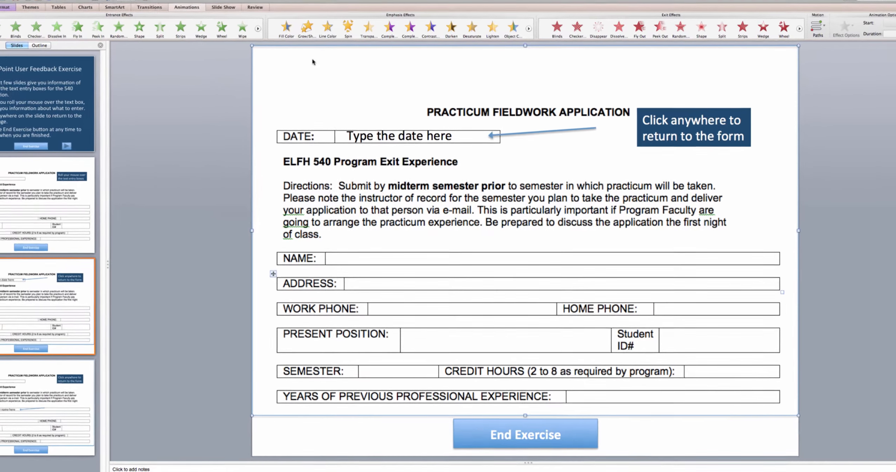
{"action": "right_click", "coordinate": [326, 78]}
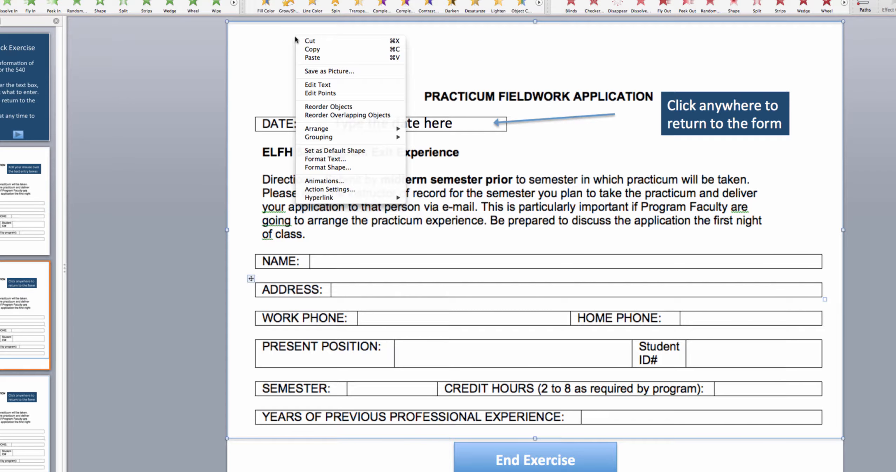
{"action": "mouse_move", "coordinate": [395, 200]}
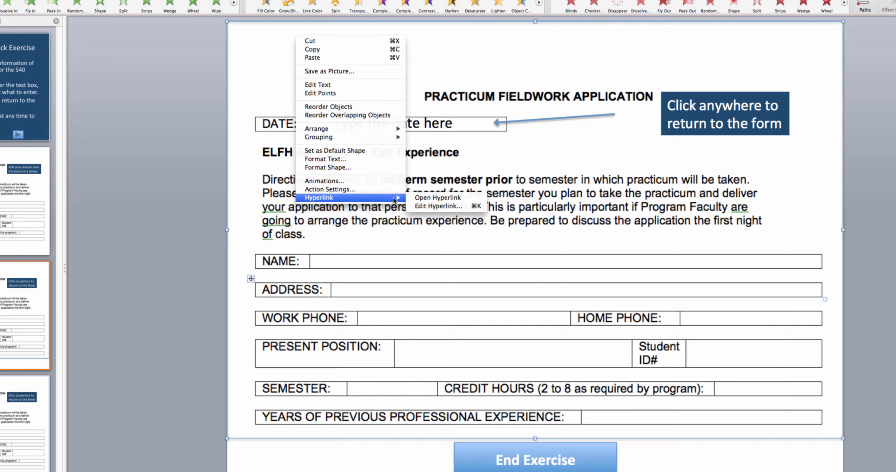
{"action": "left_click", "coordinate": [425, 207]}
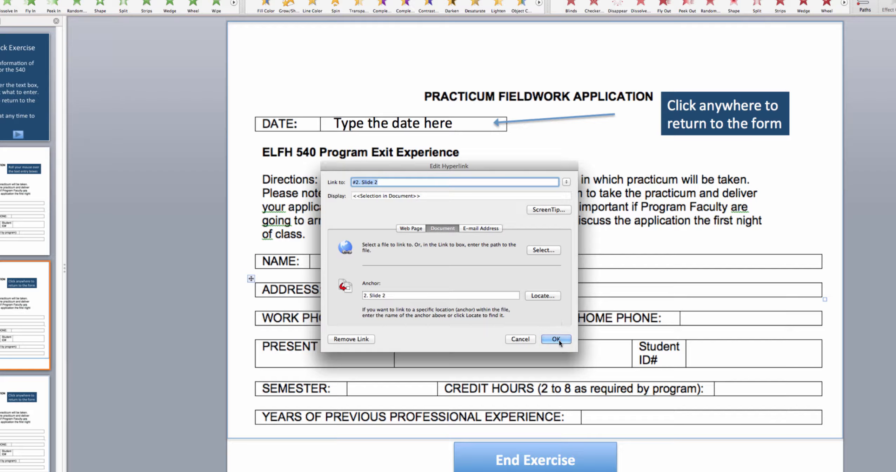
{"action": "left_click", "coordinate": [520, 339]}
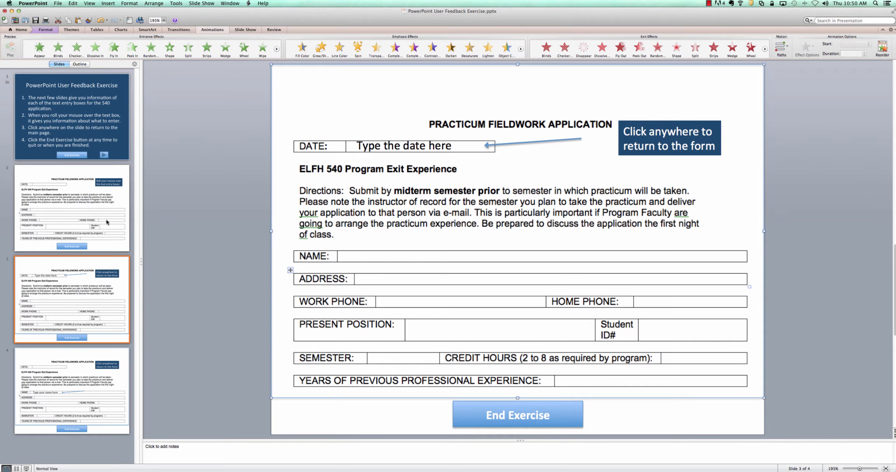
{"action": "left_click", "coordinate": [106, 221]}
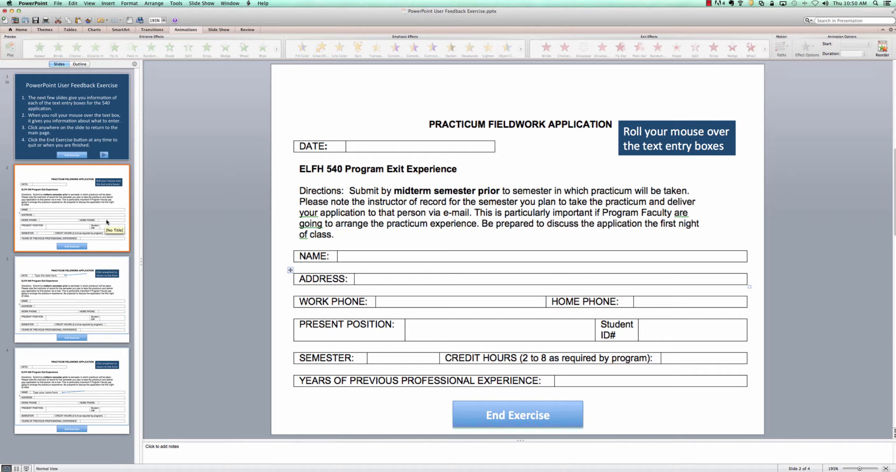
On Slide 3, insert a rectangle from the shape gallery and drag it across the entire form
{"action": "left_click", "coordinate": [109, 298]}
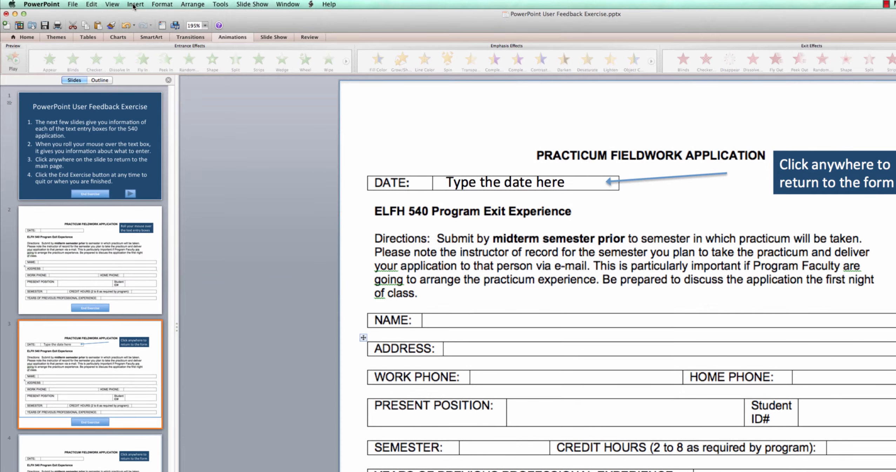
{"action": "left_click", "coordinate": [107, 4]}
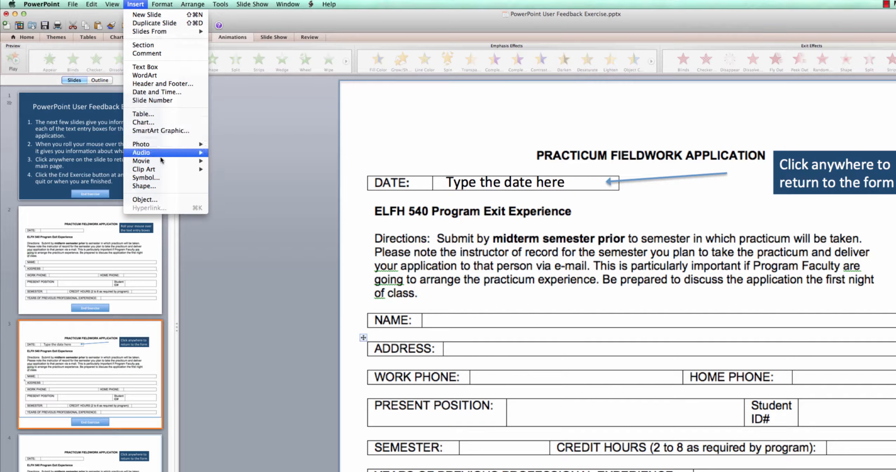
{"action": "left_click", "coordinate": [160, 186]}
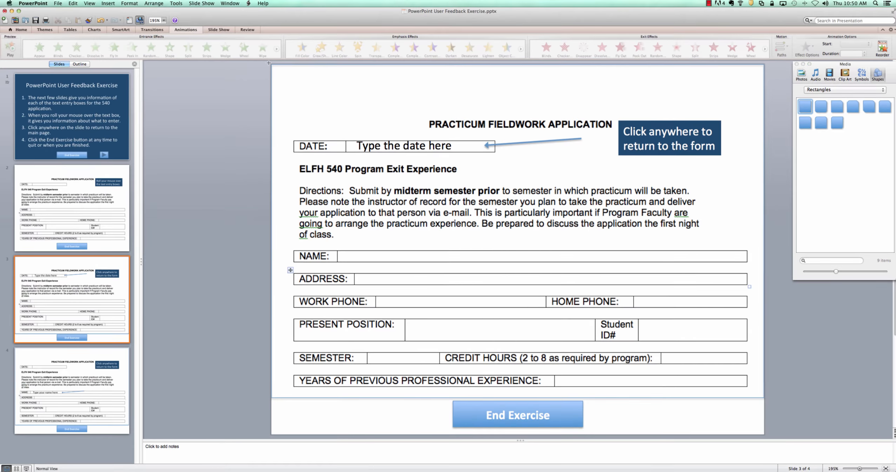
{"action": "mouse_move", "coordinate": [269, 65]}
{"action": "left_mouse_down"}
{"action": "mouse_move", "coordinate": [301, 135]}
{"action": "mouse_move", "coordinate": [416, 277]}
{"action": "mouse_move", "coordinate": [755, 383]}
{"action": "mouse_move", "coordinate": [763, 396]}
{"action": "left_mouse_up"}
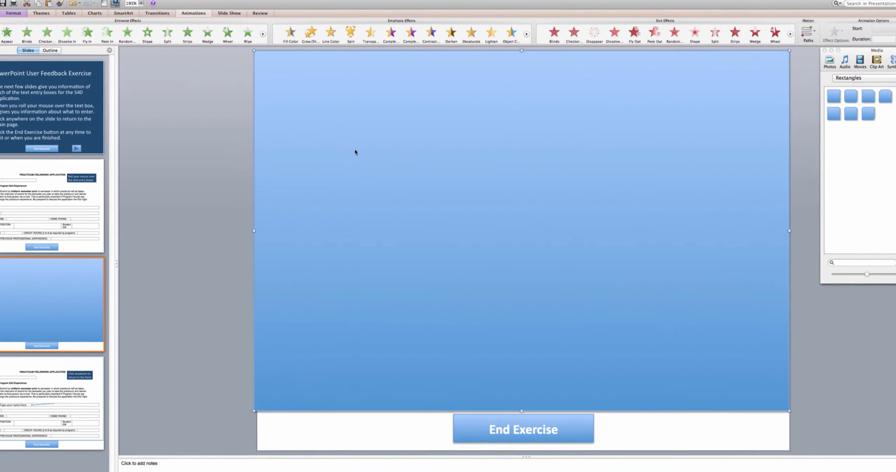
Begin adding a hyperlink to a place in this document on the rectangle, then cancel it
{"action": "right_click", "coordinate": [362, 156]}
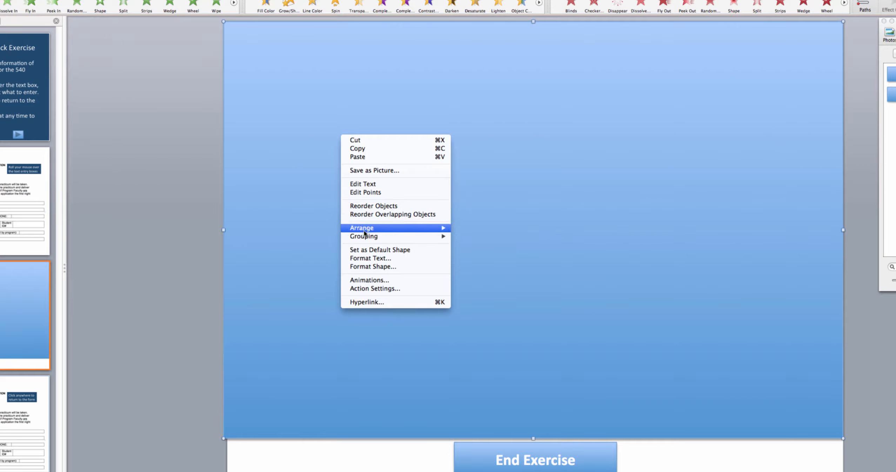
{"action": "left_click", "coordinate": [378, 304]}
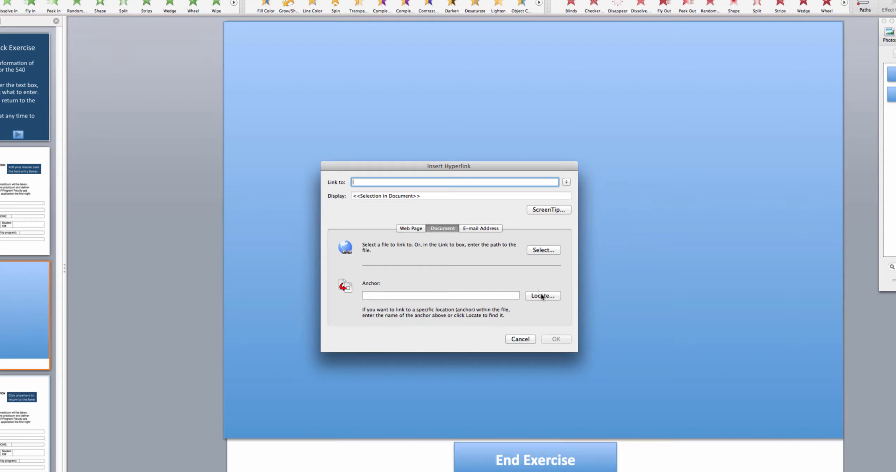
{"action": "left_click", "coordinate": [542, 297]}
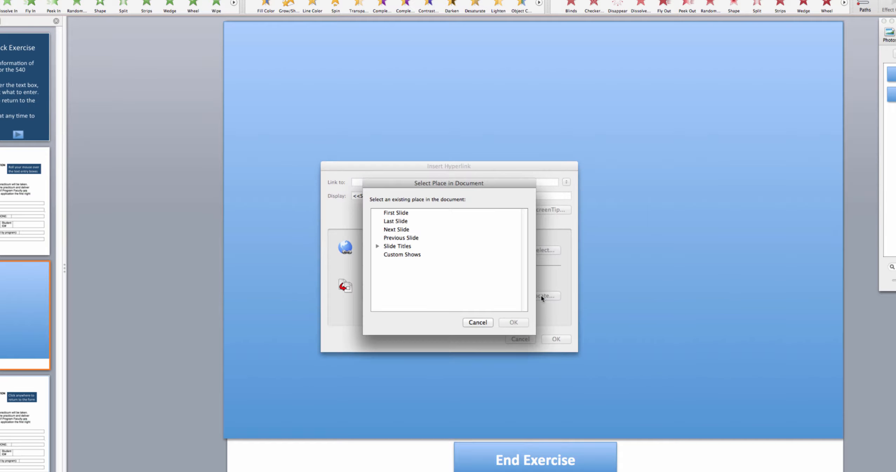
{"action": "left_click", "coordinate": [377, 246]}
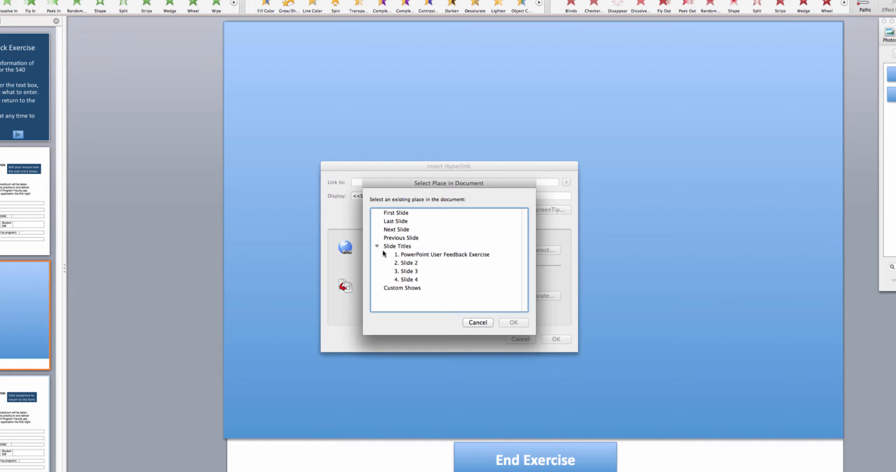
{"action": "left_click", "coordinate": [481, 322]}
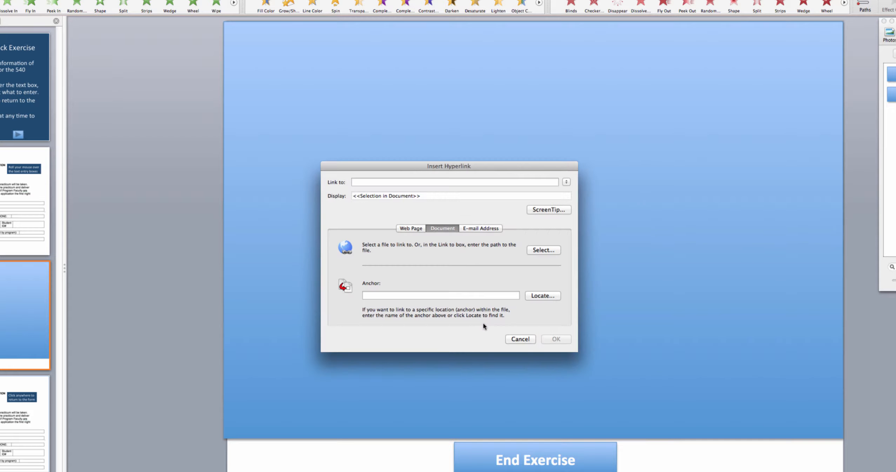
{"action": "left_click", "coordinate": [519, 338]}
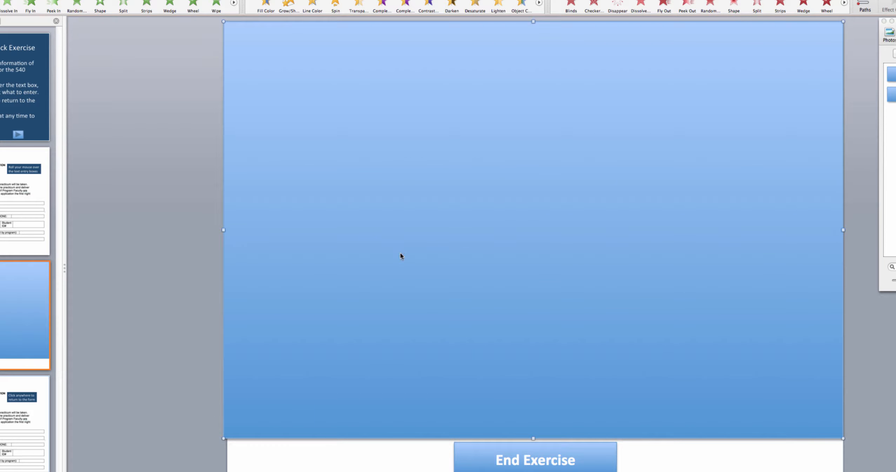
Set the slide-sized rectangle's fill to No Fill so the form shows through
{"action": "right_click", "coordinate": [397, 252]}
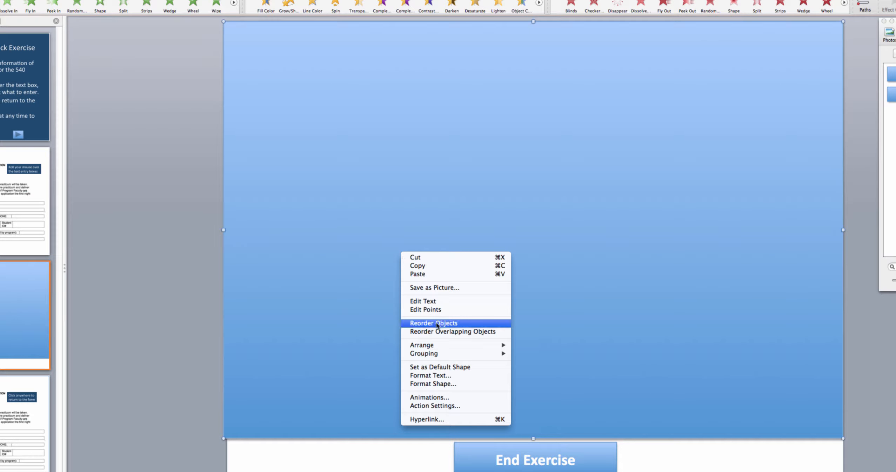
{"action": "left_click", "coordinate": [439, 383]}
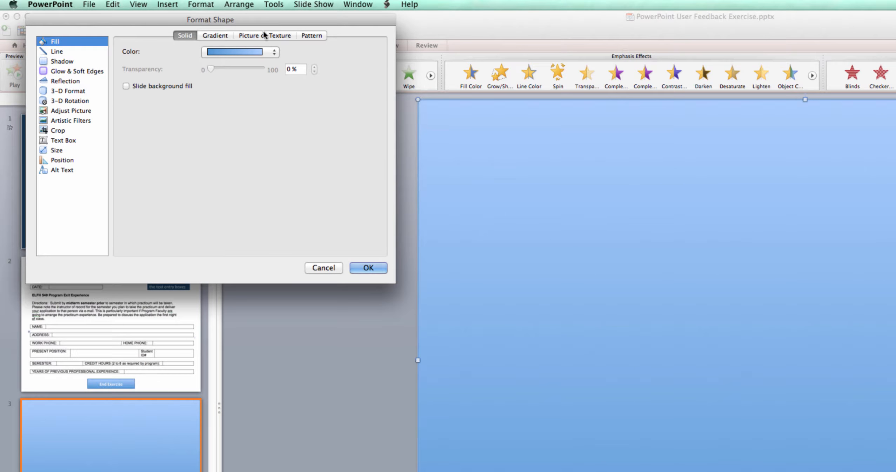
{"action": "left_click", "coordinate": [295, 68]}
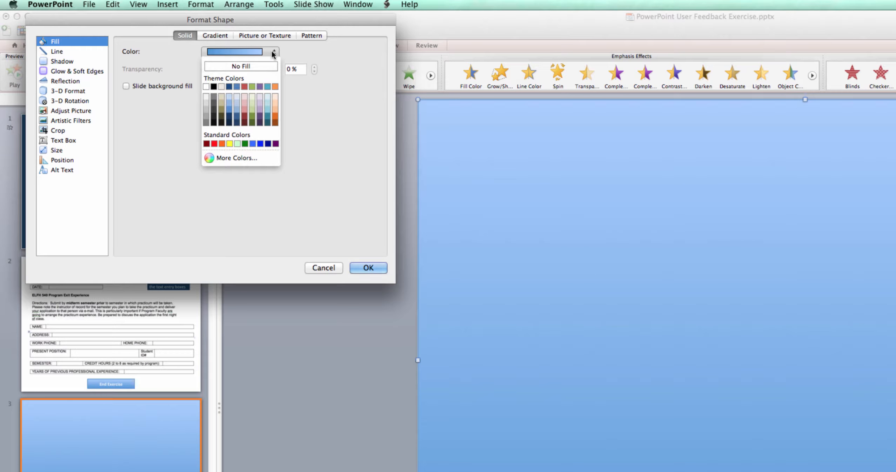
{"action": "left_click", "coordinate": [254, 66]}
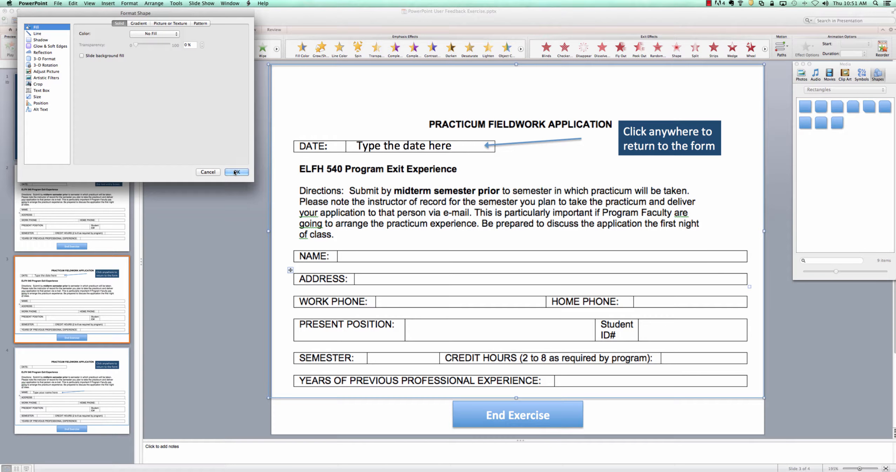
{"action": "left_click", "coordinate": [235, 171]}
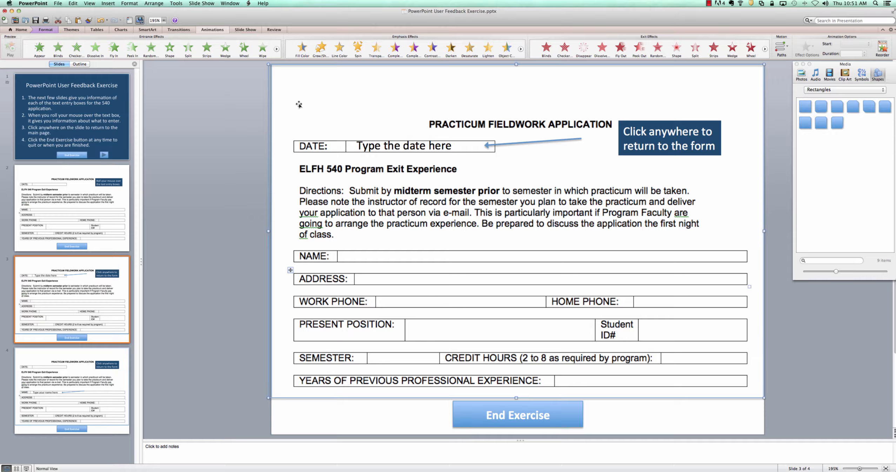
Undo and redo the No Fill change, select the invisible rectangle, and return to slide 2
{"action": "key", "text": "super+z"}
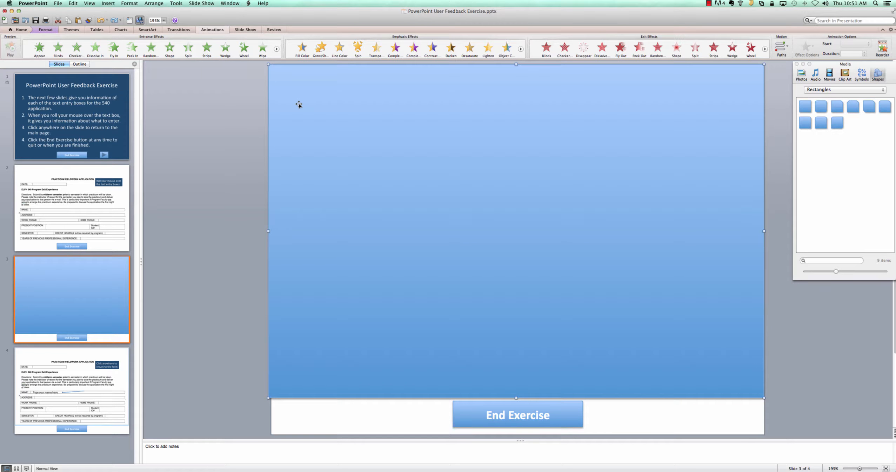
{"action": "key", "text": "Delete"}
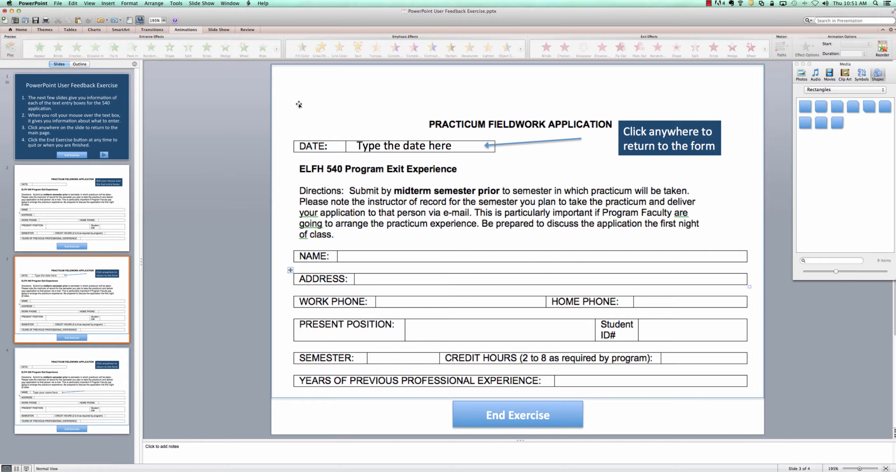
{"action": "left_click", "coordinate": [302, 81]}
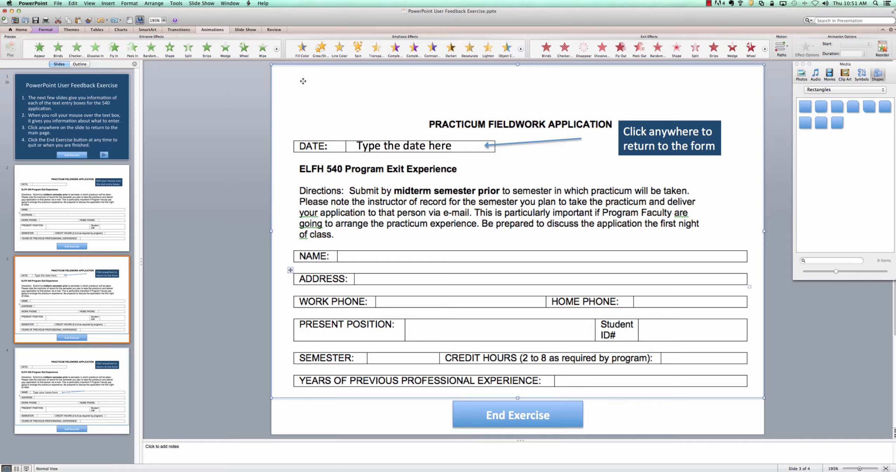
{"action": "left_click", "coordinate": [78, 210]}
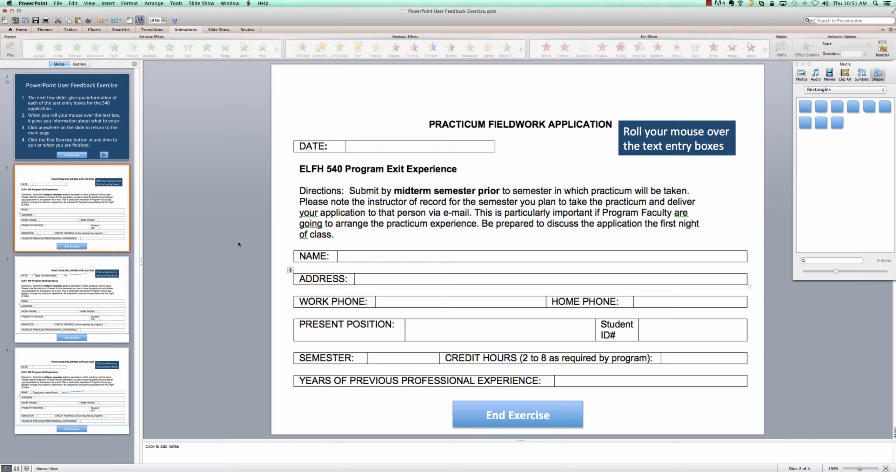
Check the NAME box's mouse-over link settings without changing them, then view slide 4
{"action": "left_click", "coordinate": [385, 279]}
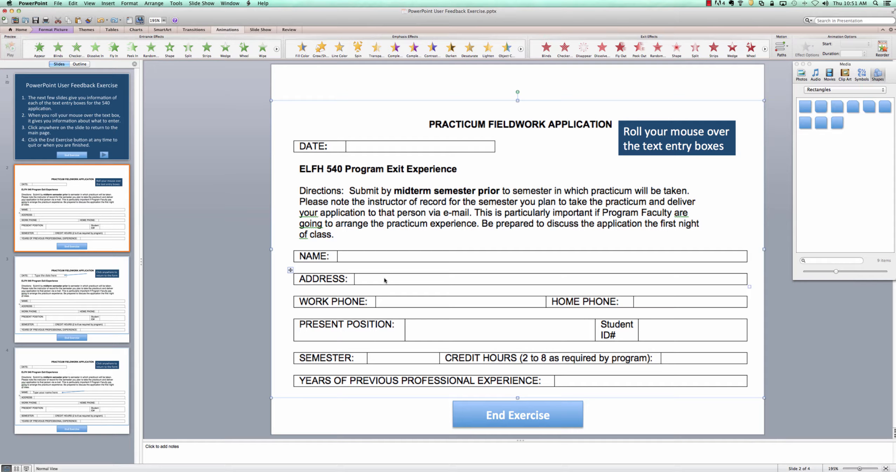
{"action": "left_click", "coordinate": [387, 260]}
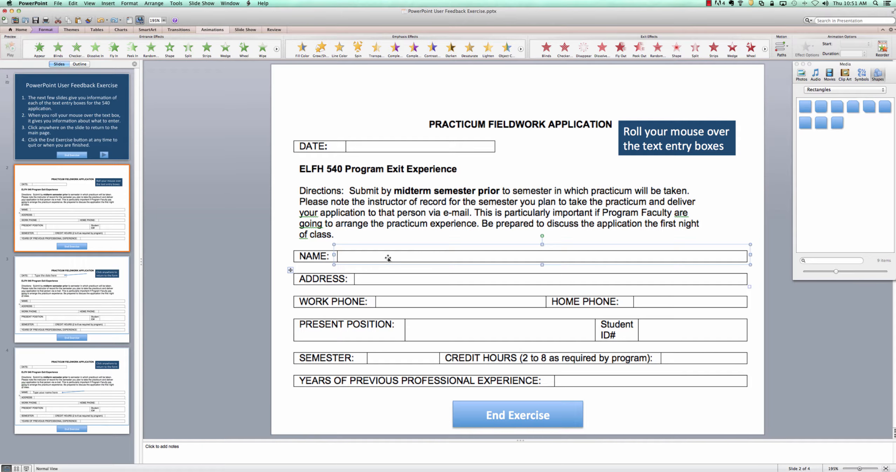
{"action": "right_click", "coordinate": [389, 257]}
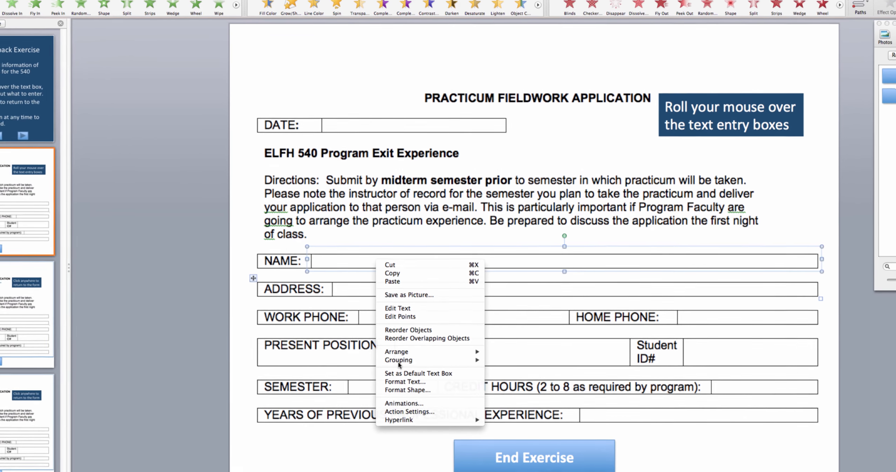
{"action": "mouse_move", "coordinate": [472, 384]}
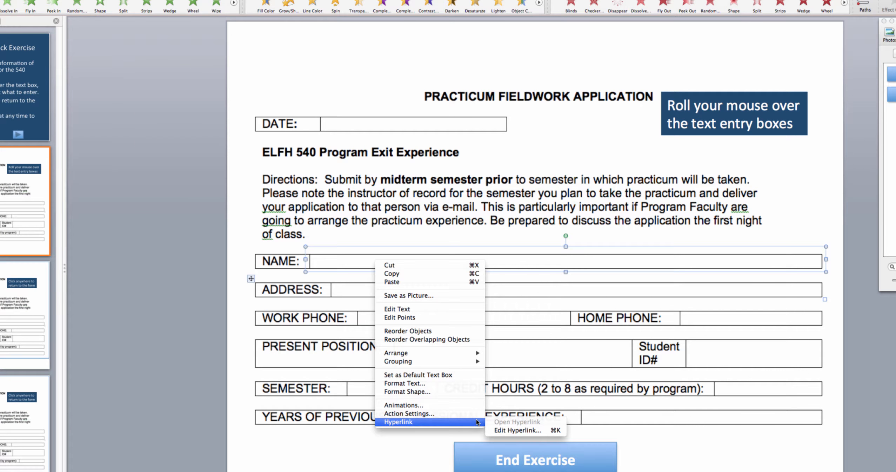
{"action": "left_click", "coordinate": [491, 430]}
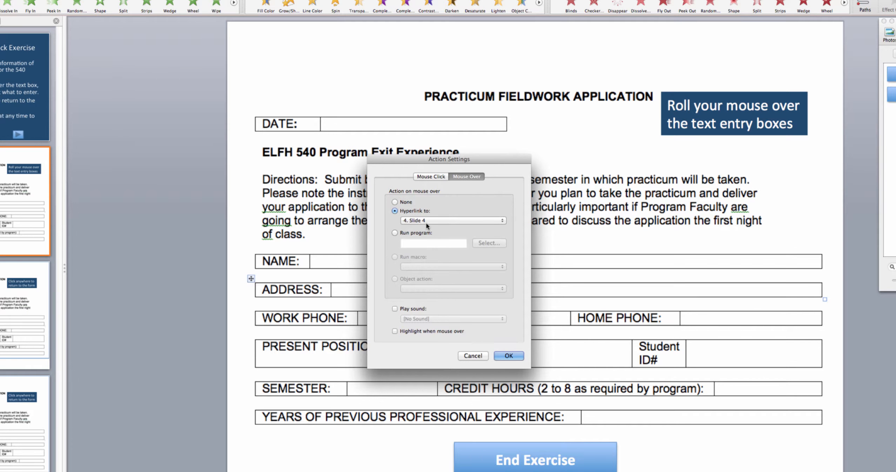
{"action": "left_click", "coordinate": [471, 355]}
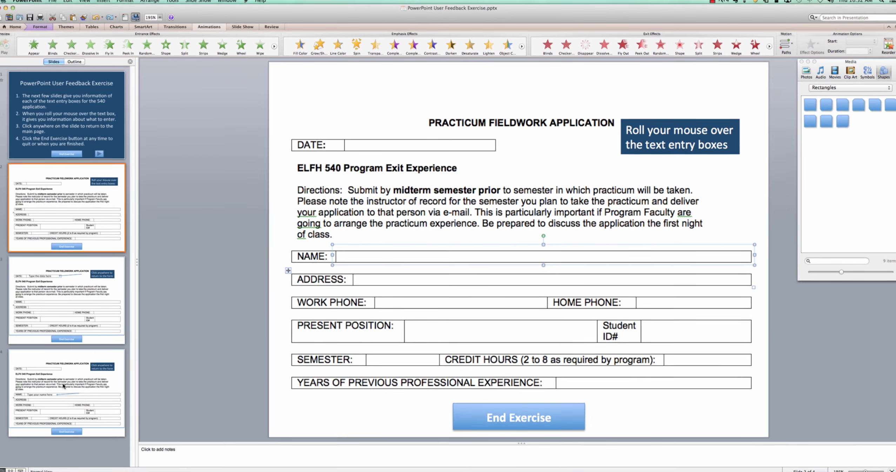
{"action": "left_click", "coordinate": [10, 414]}
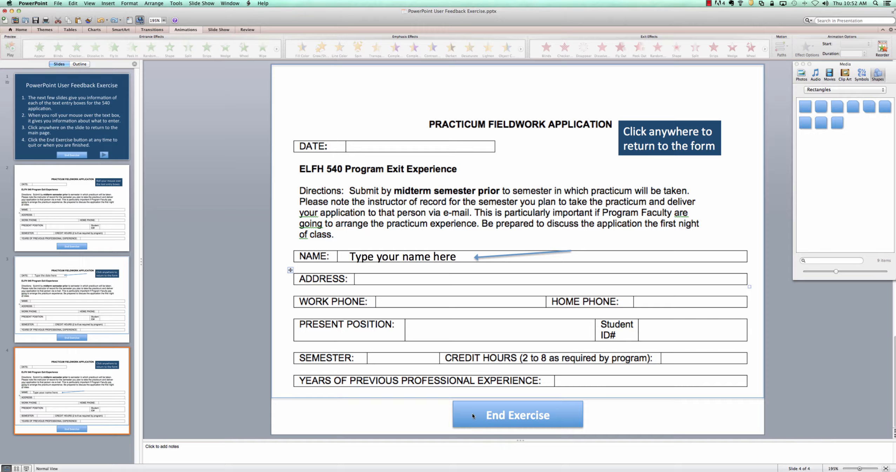
Switch the presentation to Slide Master view through View > Master > Slide Master
{"action": "left_click", "coordinate": [89, 3]}
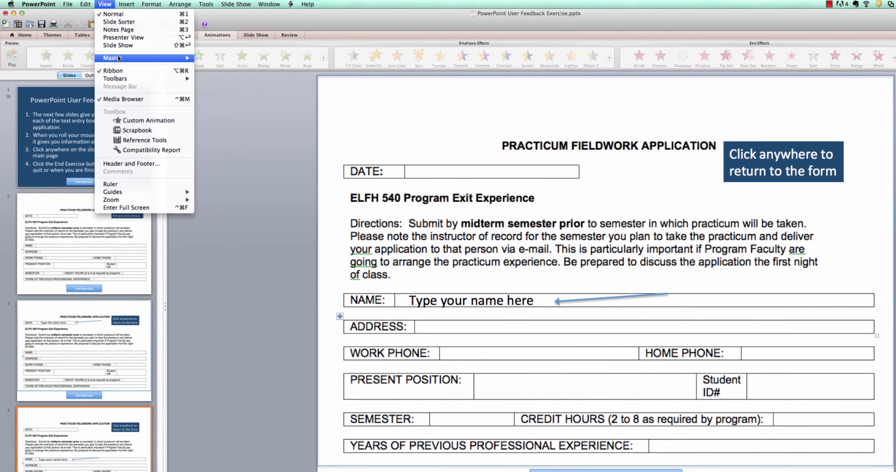
{"action": "mouse_move", "coordinate": [118, 58]}
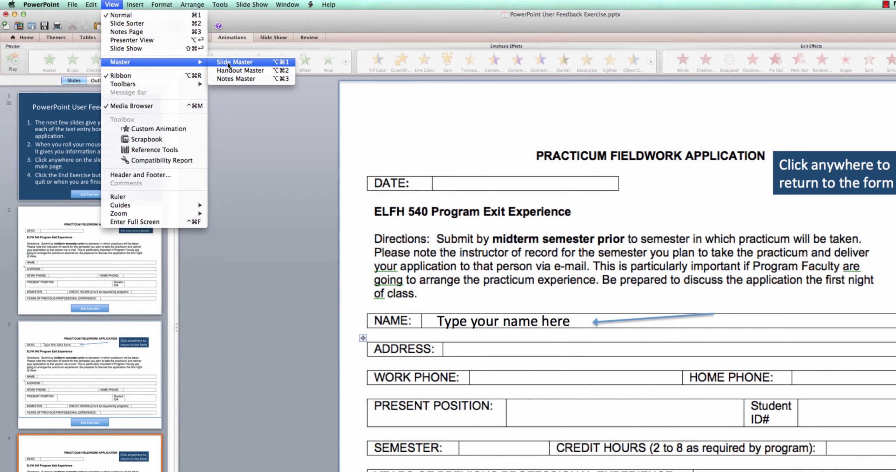
{"action": "left_click", "coordinate": [228, 63]}
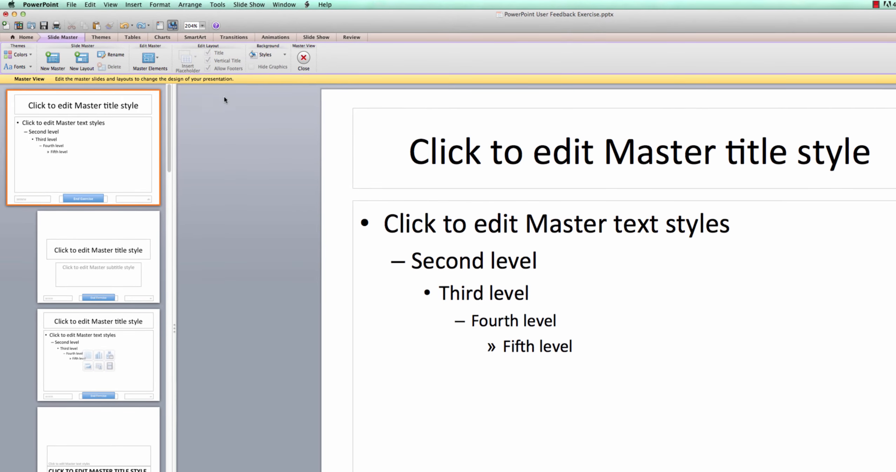